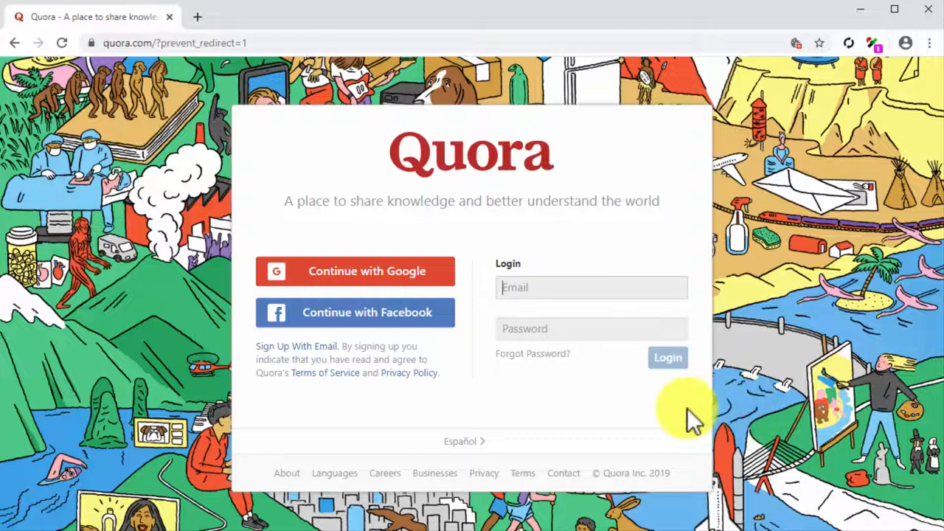
Sign up by email with first name, last name, email and password, passing the reCAPTCHA check
{"action": "left_click", "coordinate": [336, 350]}
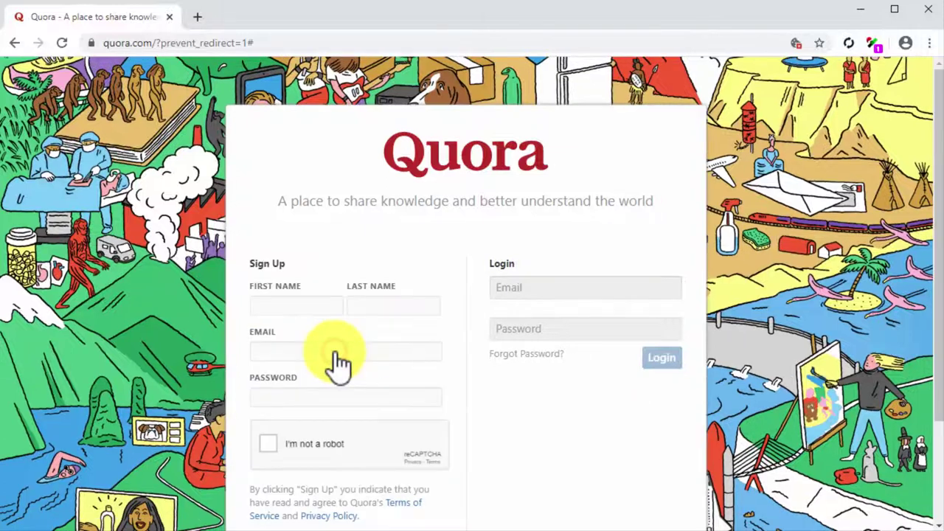
{"action": "left_click", "coordinate": [315, 306]}
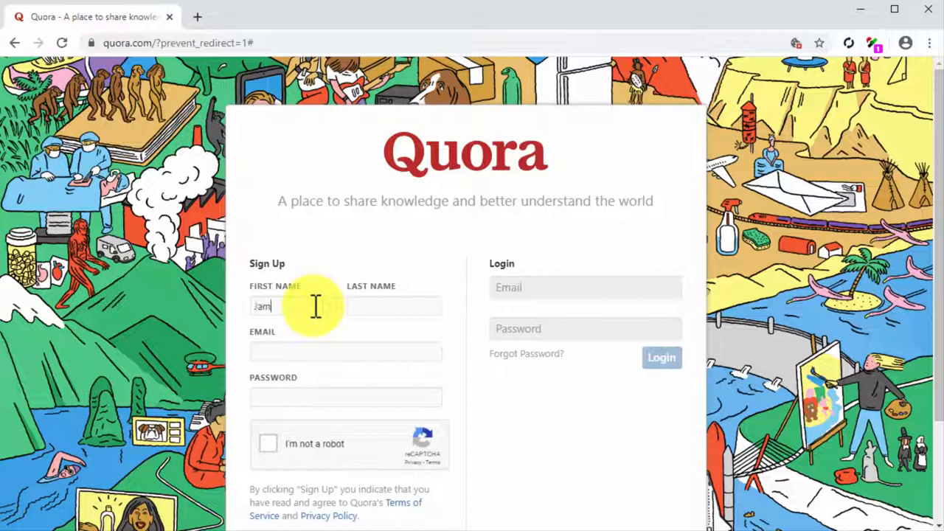
{"action": "left_click", "coordinate": [393, 306]}
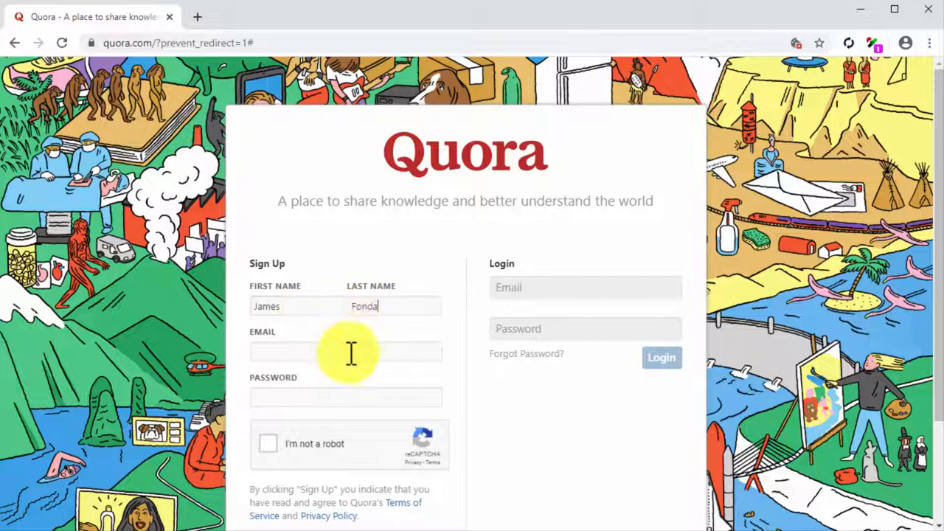
{"action": "left_click", "coordinate": [346, 352]}
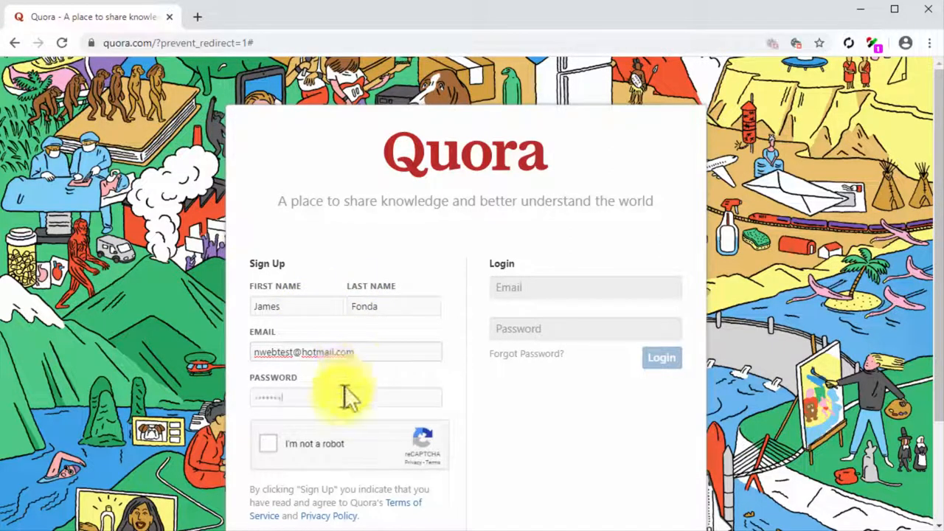
{"action": "left_click", "coordinate": [345, 398]}
{"action": "left_click", "coordinate": [268, 436]}
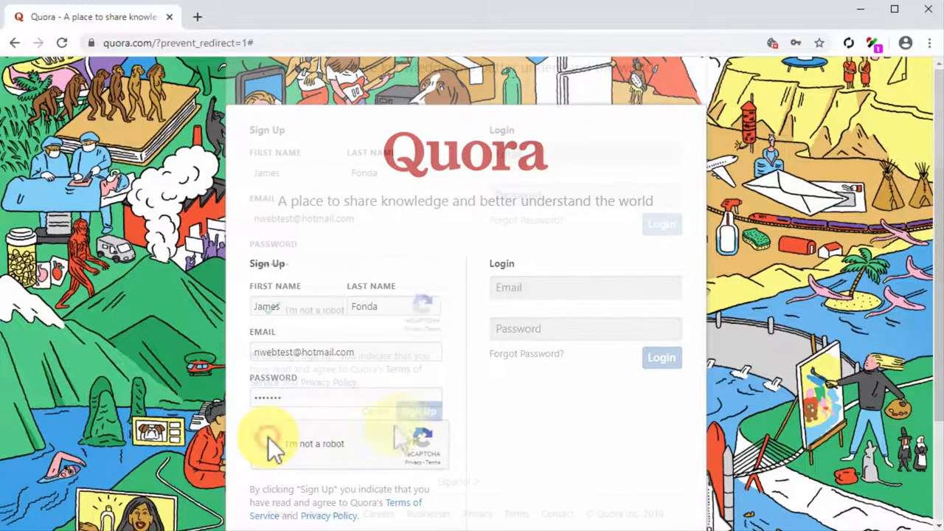
{"action": "left_click", "coordinate": [421, 411]}
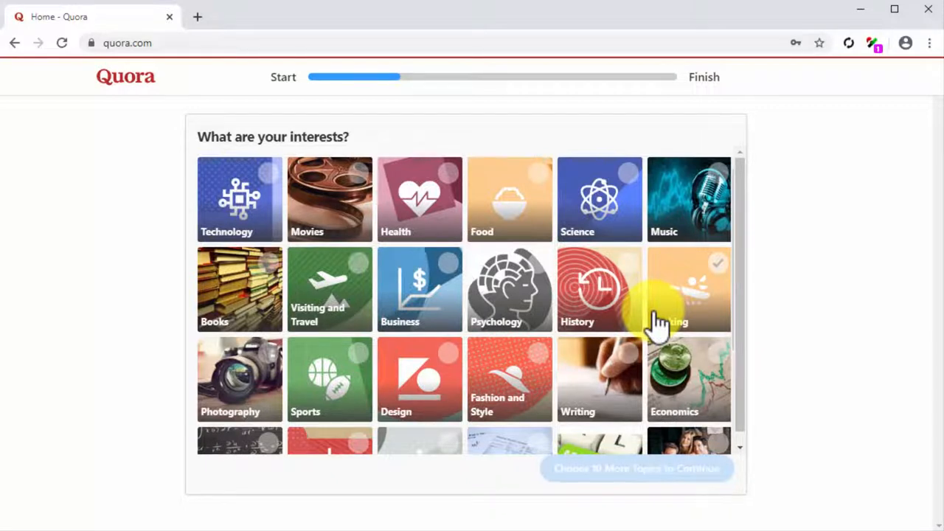
Select Health, Food and Cooking as interests, re-adding Cooking after deselecting it
{"action": "left_click", "coordinate": [678, 309]}
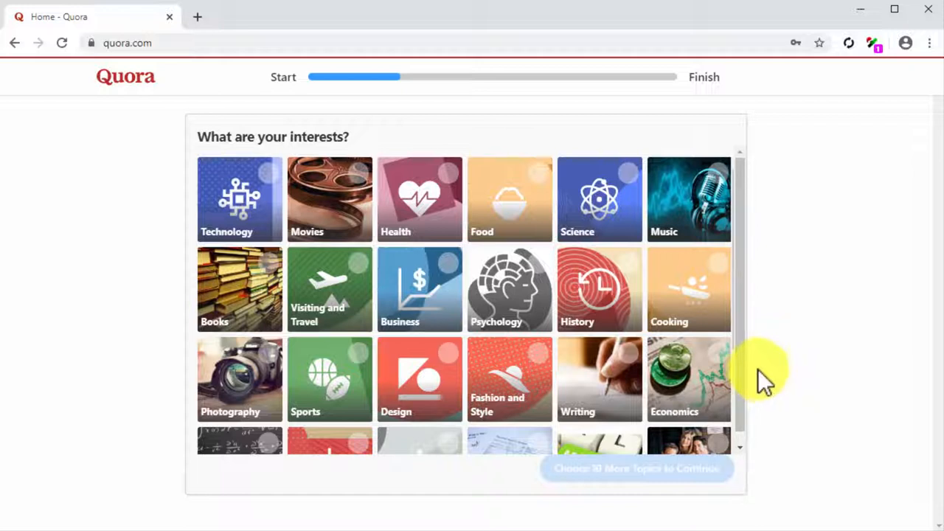
{"action": "left_click", "coordinate": [440, 198]}
{"action": "left_click", "coordinate": [509, 201]}
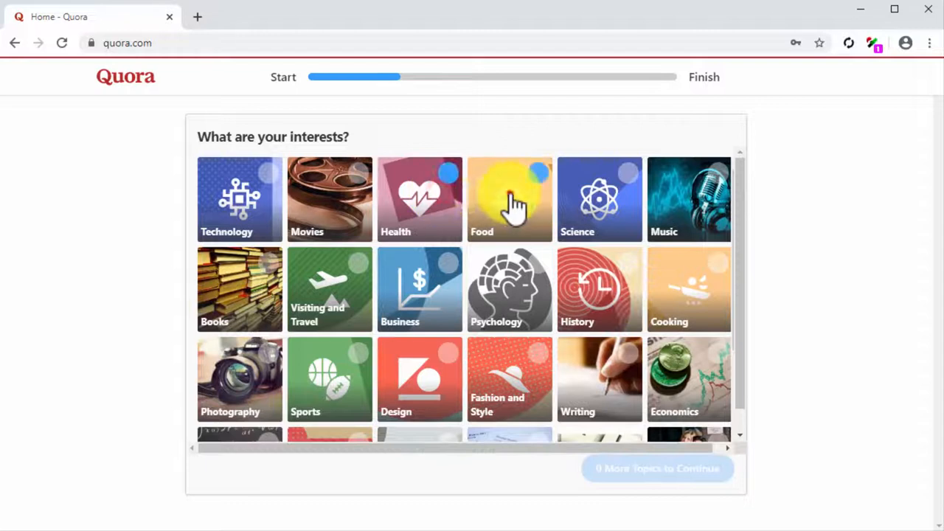
{"action": "left_click", "coordinate": [688, 298]}
{"action": "scroll", "coordinate": [693, 305], "scroll_direction": "down", "scroll_amount": 3}
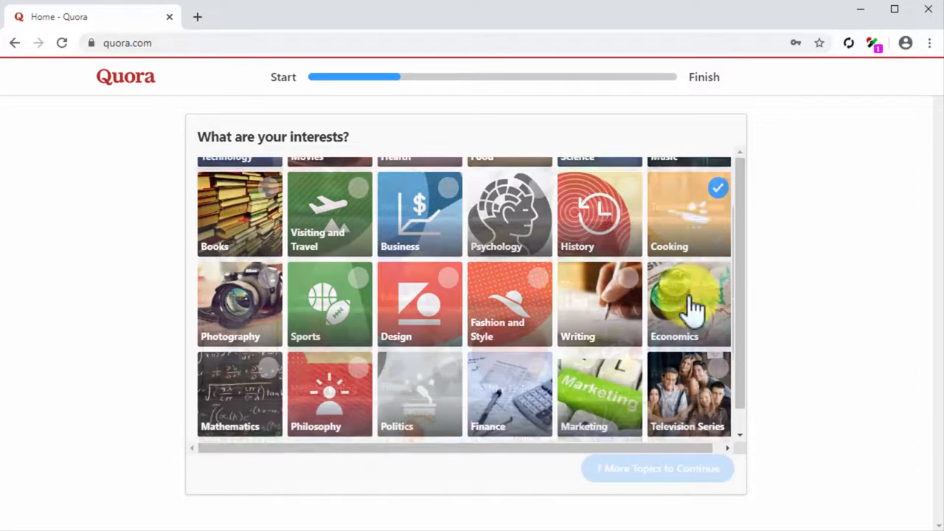
{"action": "scroll", "coordinate": [442, 332], "scroll_direction": "down", "scroll_amount": 3}
Add Nutrition, Healthy Eating, Fitness, Healthy Living and Web Marketing, then continue to Follow Spaces
{"action": "left_click", "coordinate": [239, 354]}
{"action": "left_click", "coordinate": [330, 354]}
{"action": "left_click", "coordinate": [420, 354]}
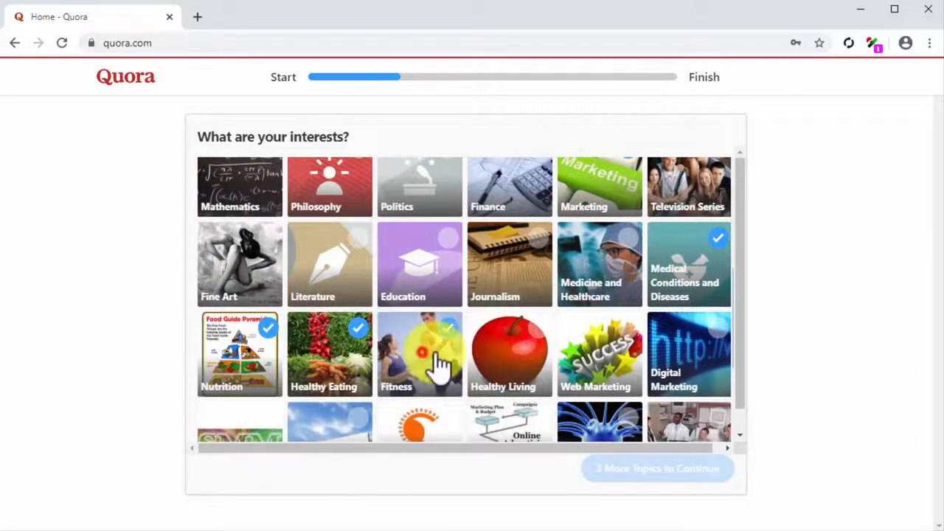
{"action": "left_click", "coordinate": [509, 354]}
{"action": "left_click", "coordinate": [600, 354]}
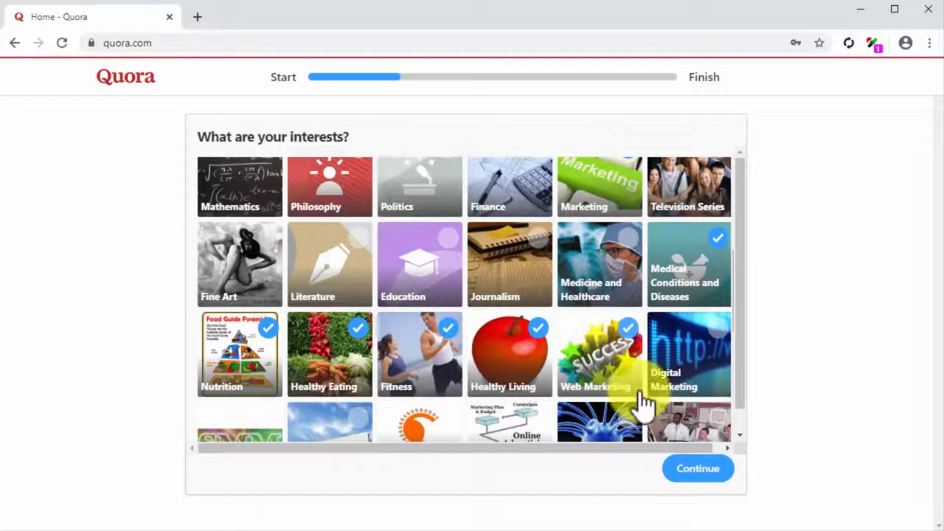
{"action": "left_click", "coordinate": [697, 468]}
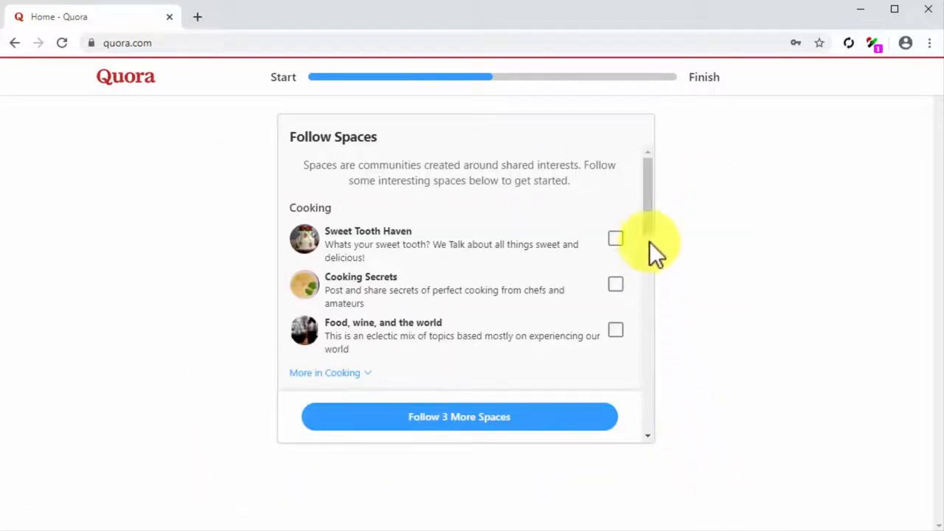
{"action": "left_click_drag", "start_coordinate": [648, 222], "coordinate": [649, 280]}
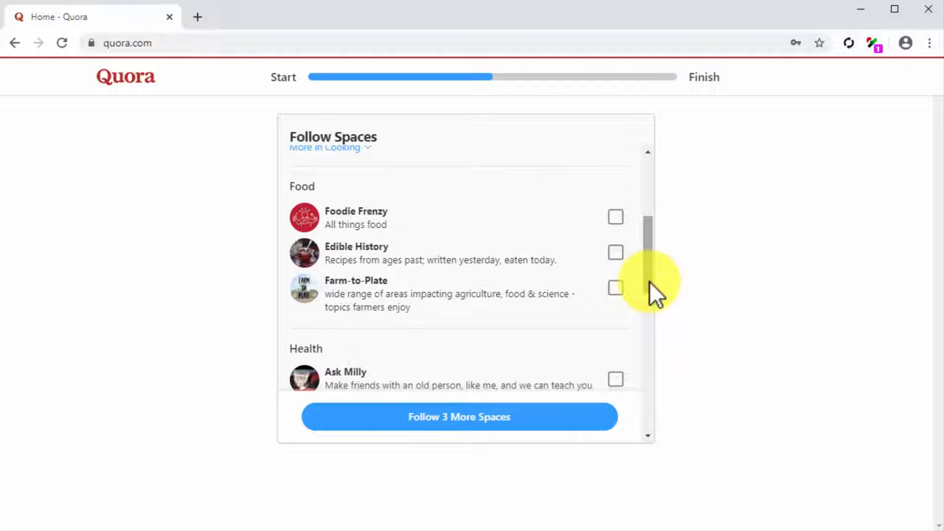
{"action": "left_click_drag", "start_coordinate": [649, 281], "coordinate": [643, 328]}
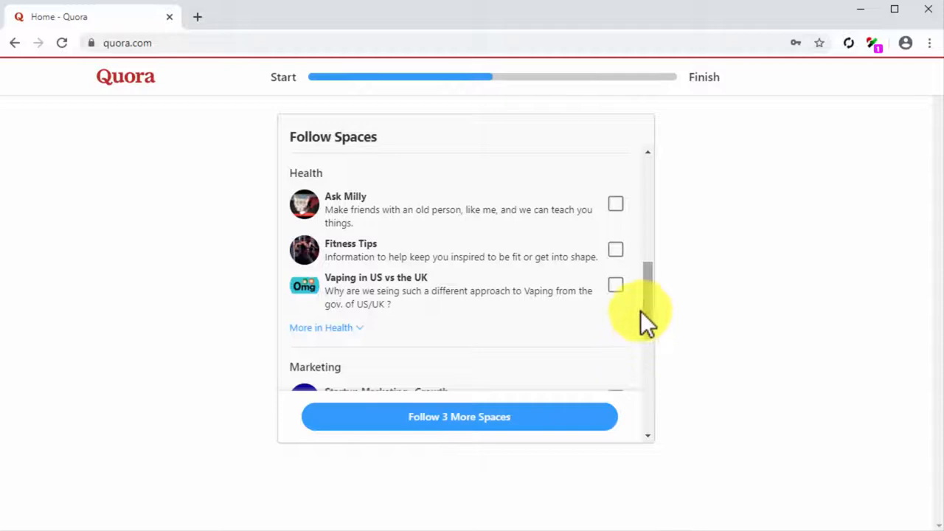
Follow the Fitness Tips, Marketing & Content and Marketing Pro spaces and finish onboarding with the language step
{"action": "left_click", "coordinate": [615, 249]}
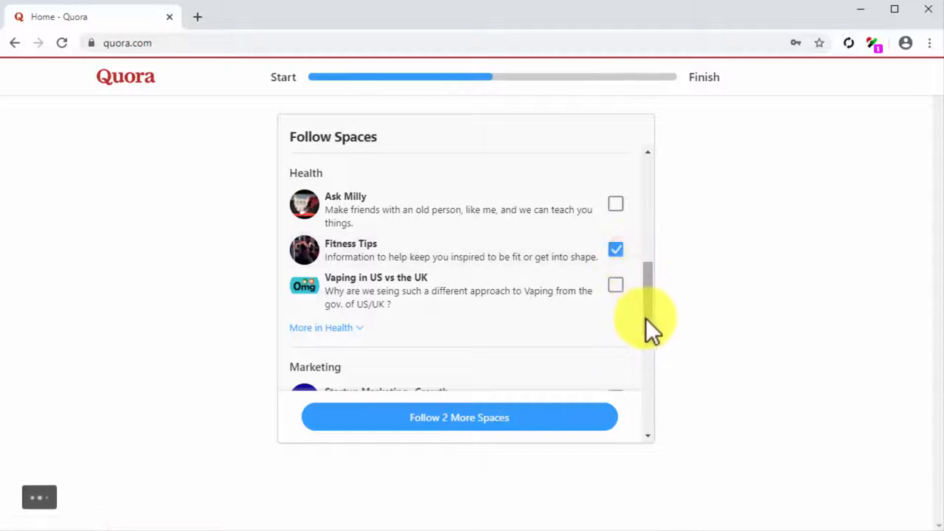
{"action": "left_click_drag", "start_coordinate": [645, 317], "coordinate": [648, 361]}
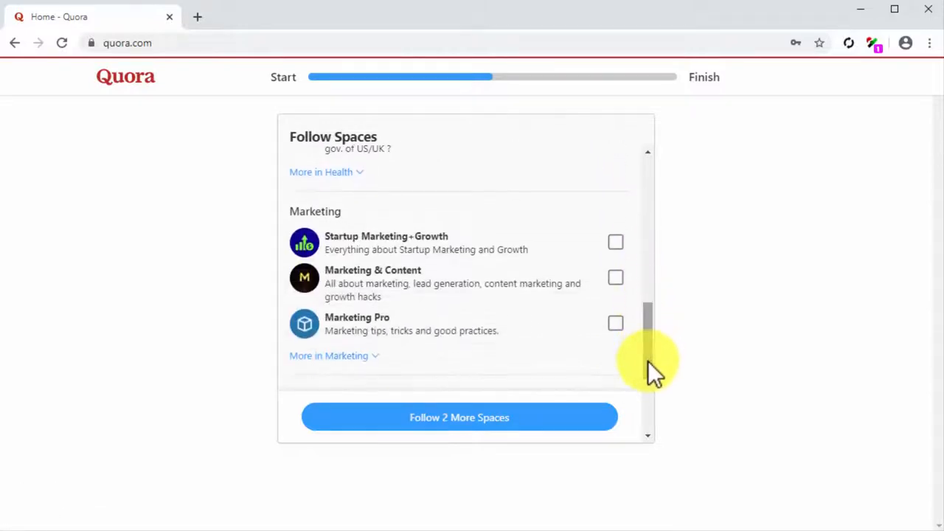
{"action": "left_click", "coordinate": [615, 277]}
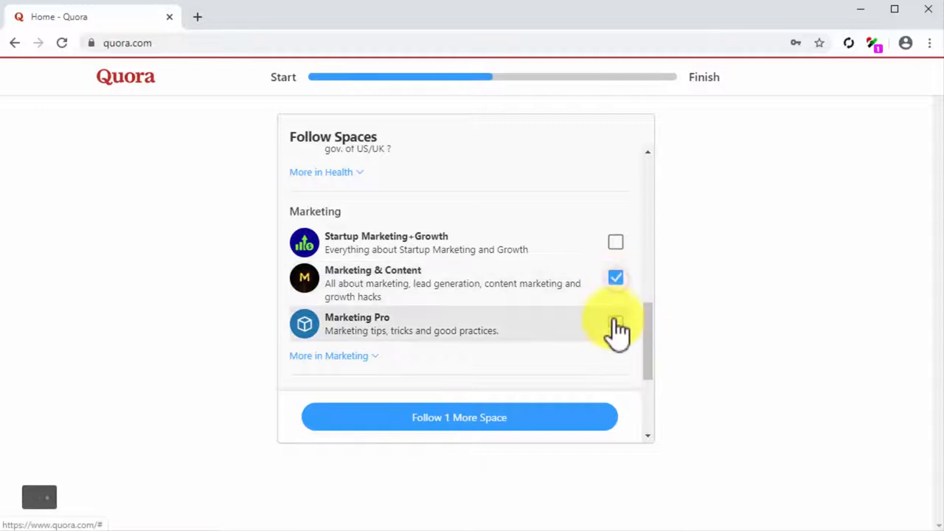
{"action": "left_click", "coordinate": [615, 323]}
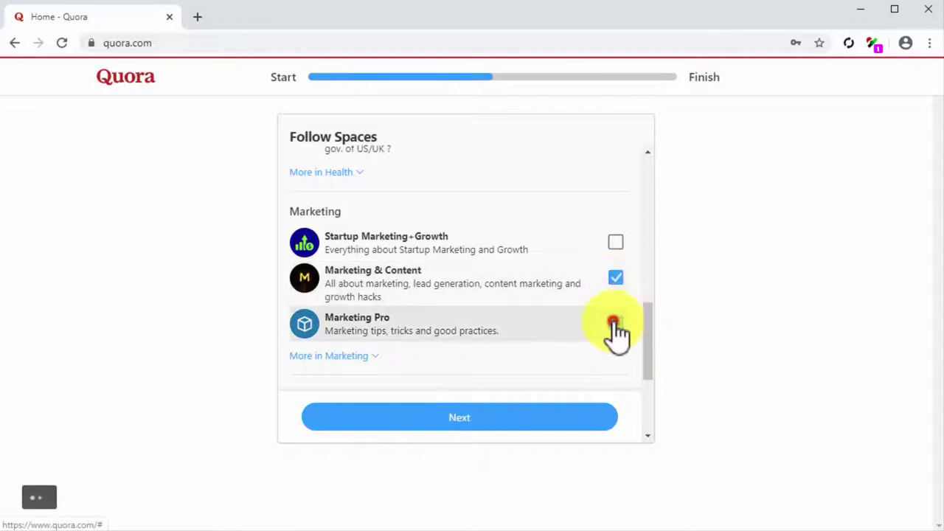
{"action": "left_click", "coordinate": [575, 417]}
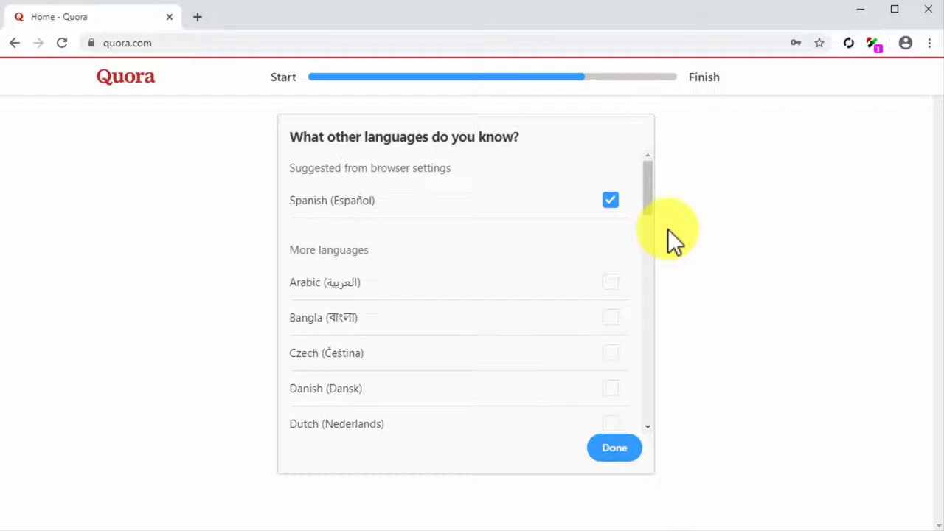
{"action": "left_click", "coordinate": [608, 448]}
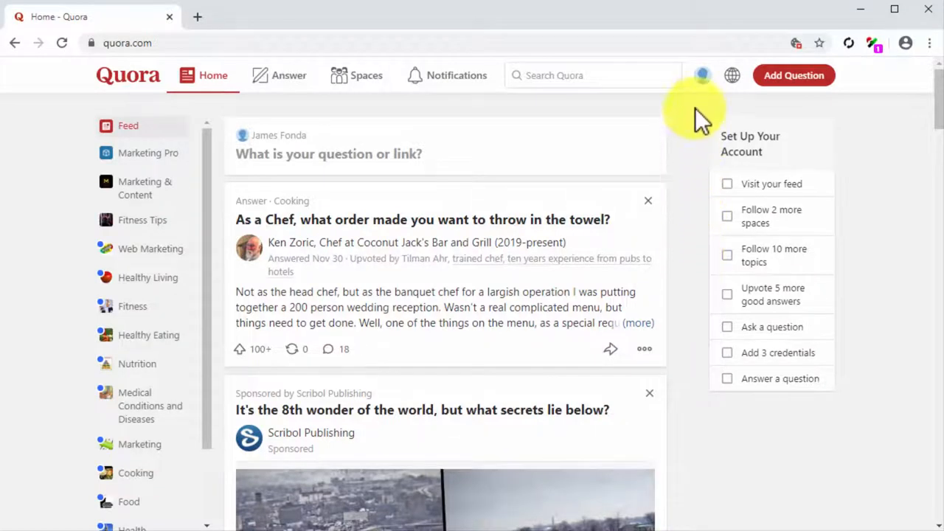
Go to the new account's profile page from the top-bar account menu
{"action": "left_click", "coordinate": [703, 75]}
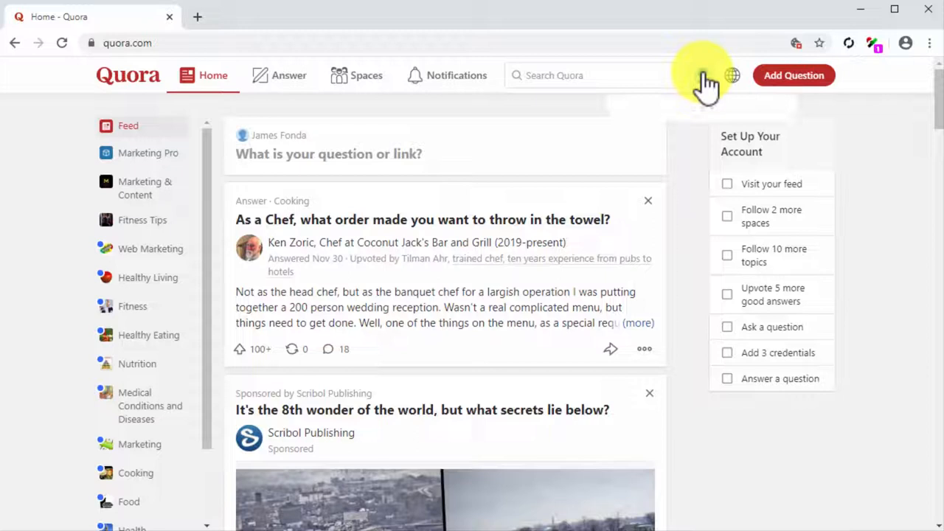
{"action": "left_click", "coordinate": [706, 76]}
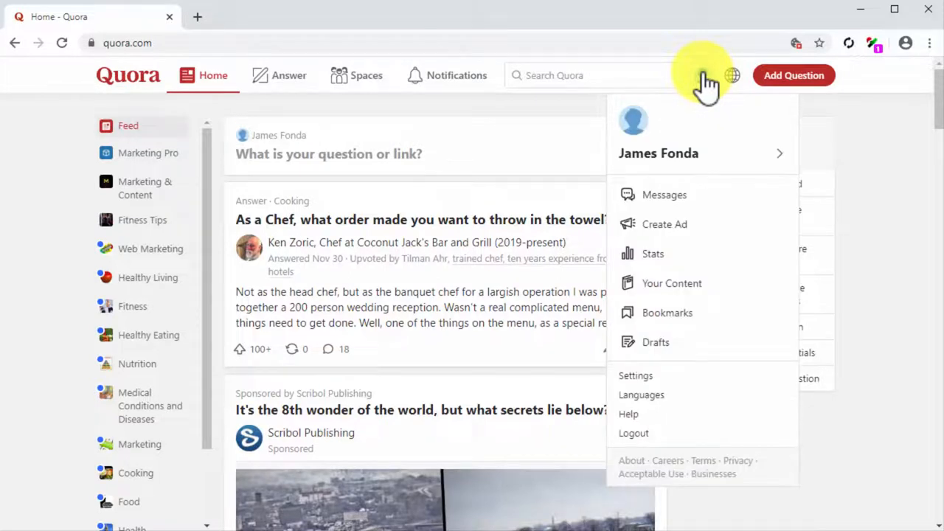
{"action": "left_click", "coordinate": [687, 156]}
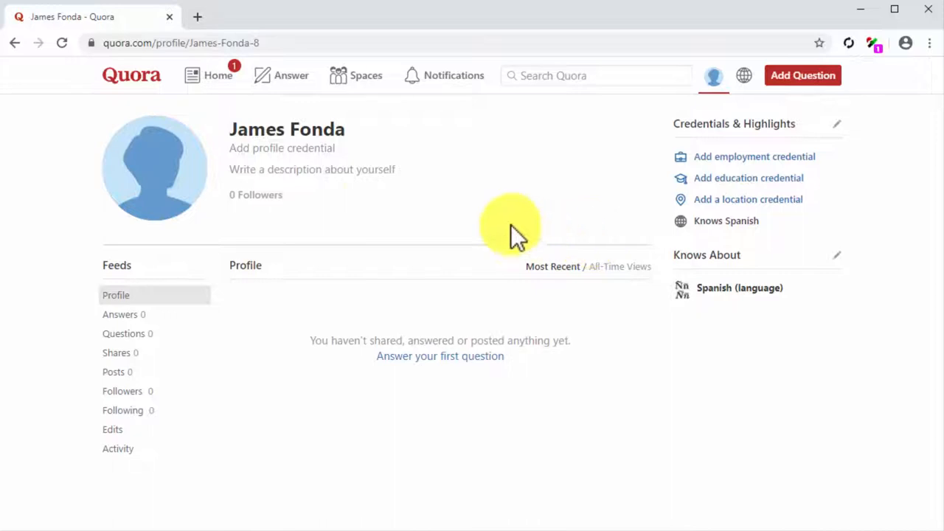
Upload a profile photo and save the credential 'Content Marketer at Diabetes Care Made Easy'
{"action": "left_click", "coordinate": [158, 170]}
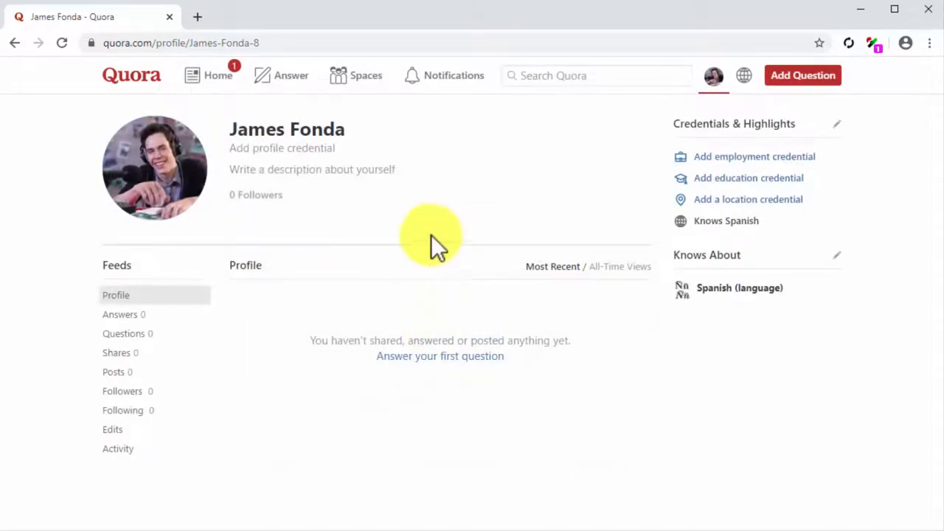
{"action": "left_click", "coordinate": [303, 151]}
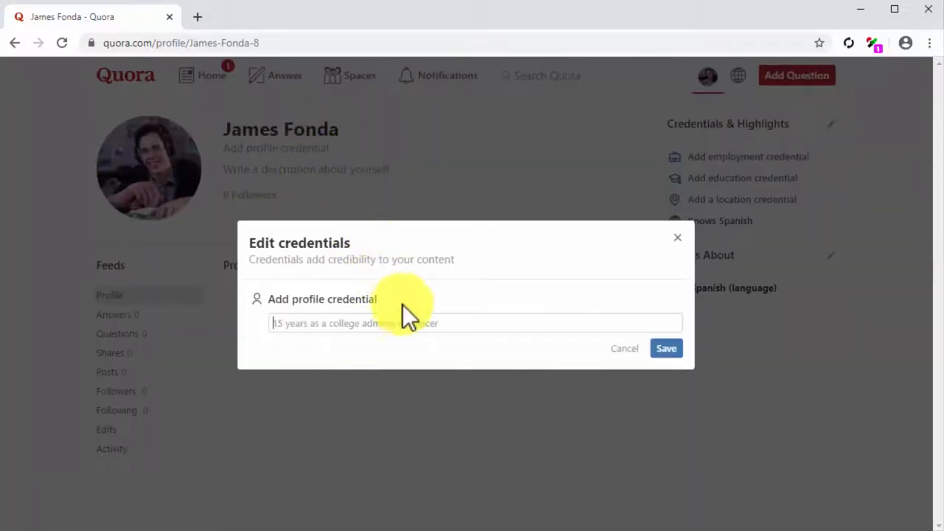
{"action": "left_click", "coordinate": [412, 323]}
{"action": "type", "text": "Content Marketer at Diabetes Care Made Easy"}
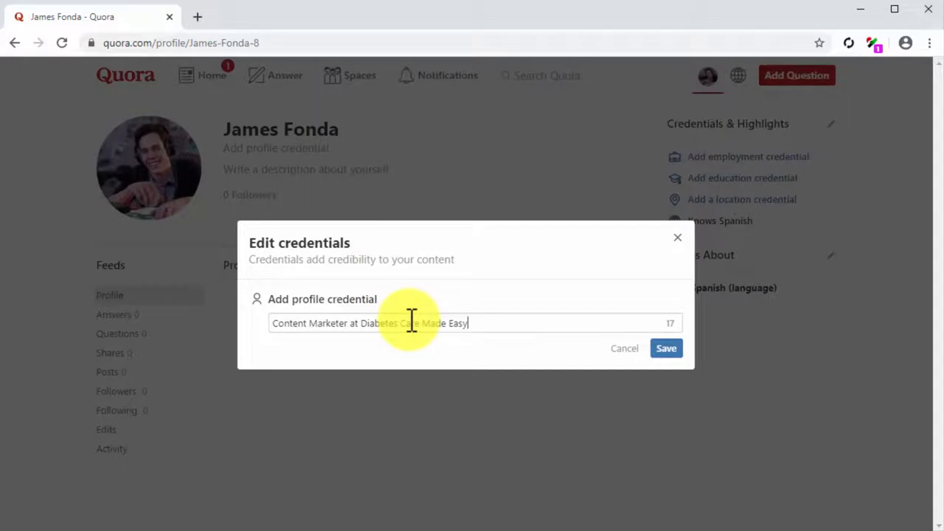
{"action": "left_click", "coordinate": [666, 348]}
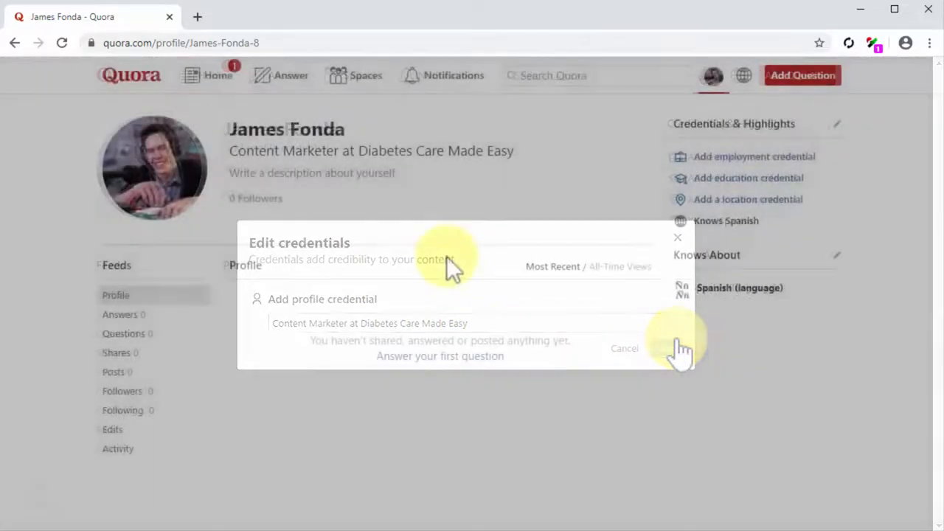
{"action": "left_click", "coordinate": [368, 172]}
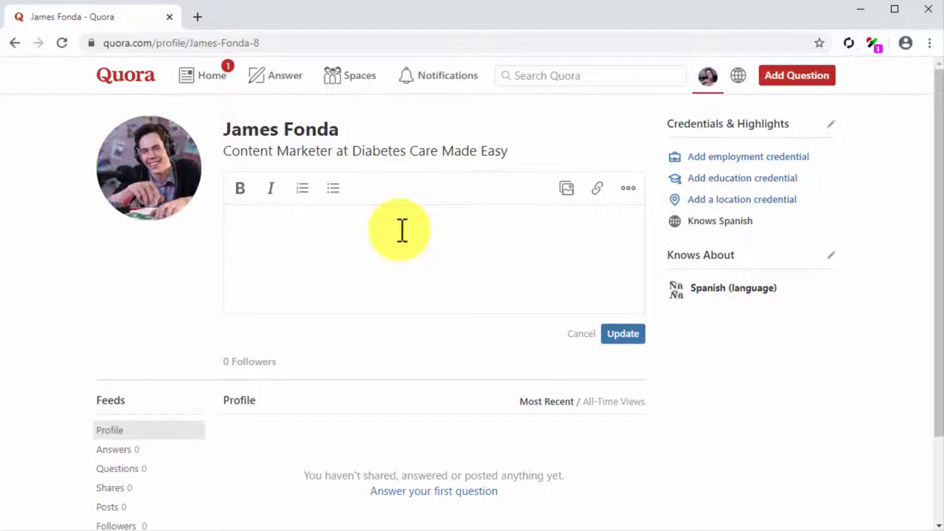
{"action": "type", "text": "James pro"}
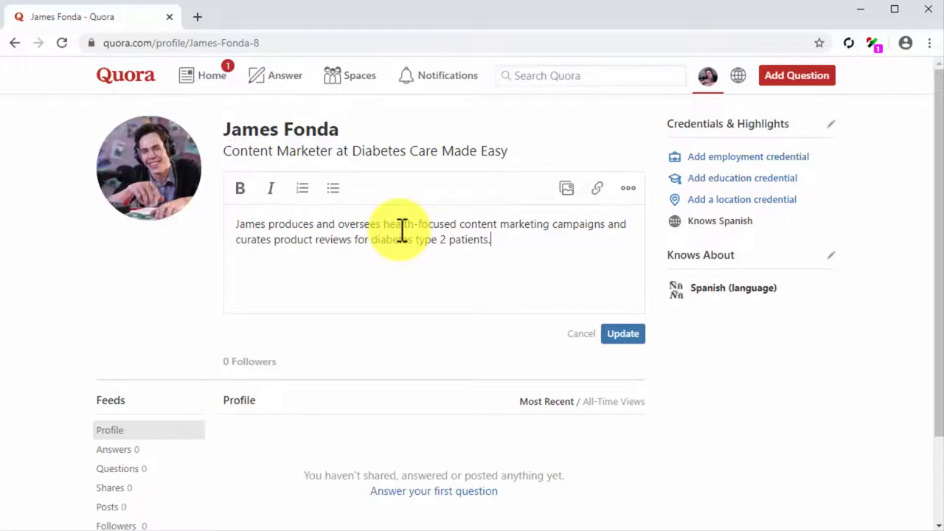
Save a bio about diabetes type 2 content marketing with a footnote linking to the Twitter account
{"action": "key", "text": "Return"}
{"action": "left_click", "coordinate": [598, 191]}
{"action": "type", "text": "https://twitter.com/diabetescaremad"}
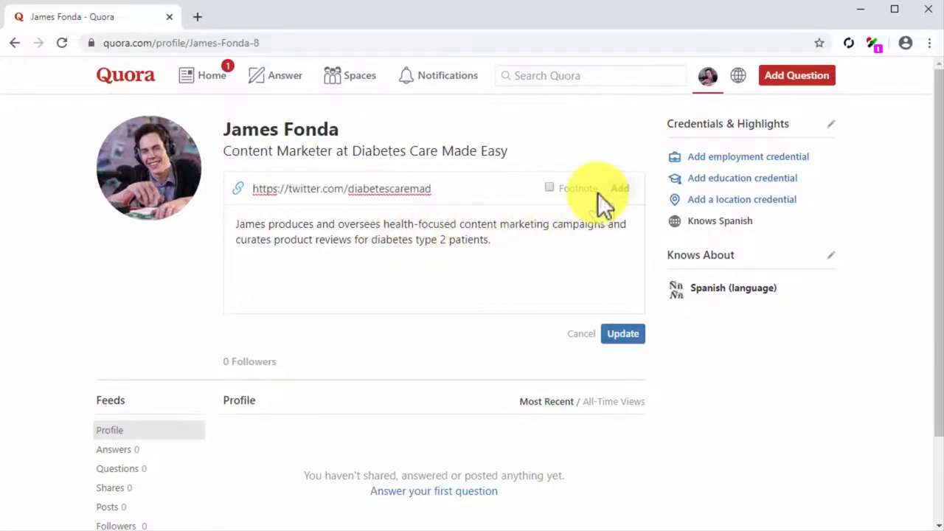
{"action": "left_click", "coordinate": [549, 188]}
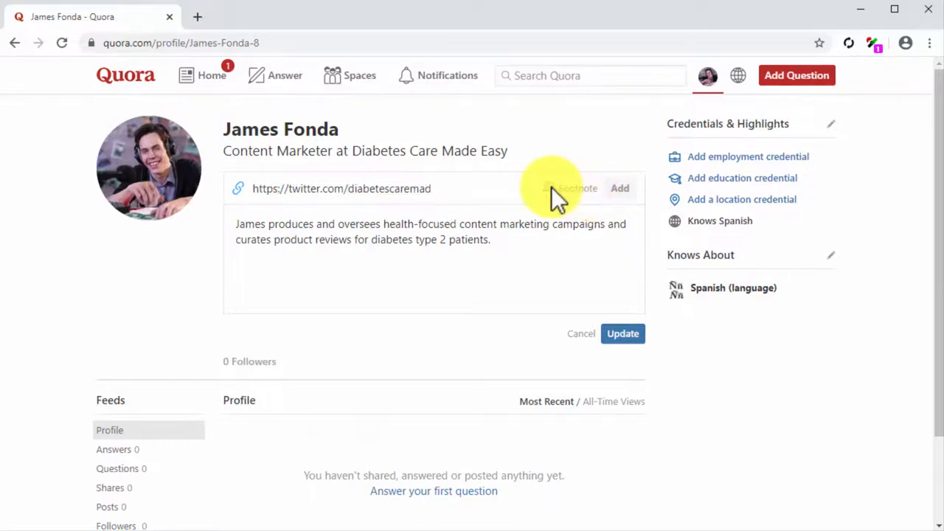
{"action": "left_click", "coordinate": [619, 188]}
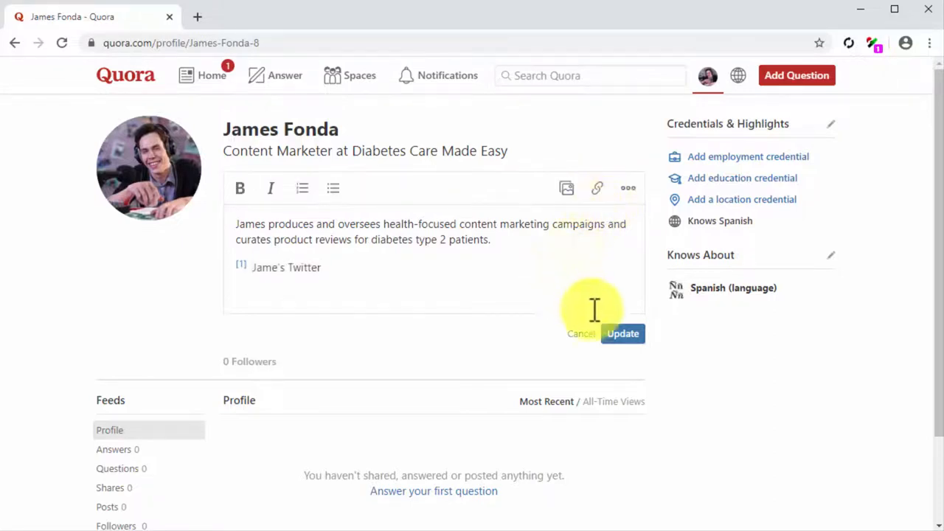
{"action": "left_click", "coordinate": [623, 333]}
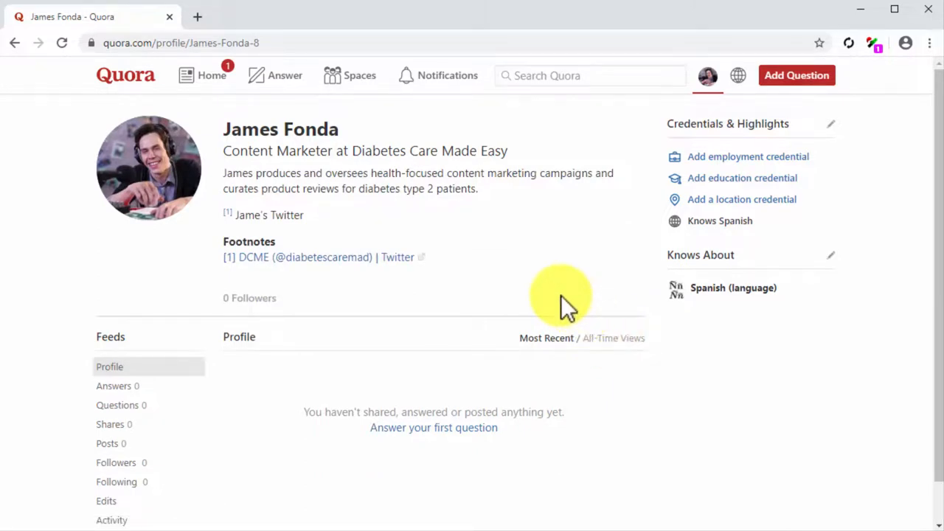
Add the employment credential Content Marketer, 2016 to present, marked as current
{"action": "left_click", "coordinate": [764, 158]}
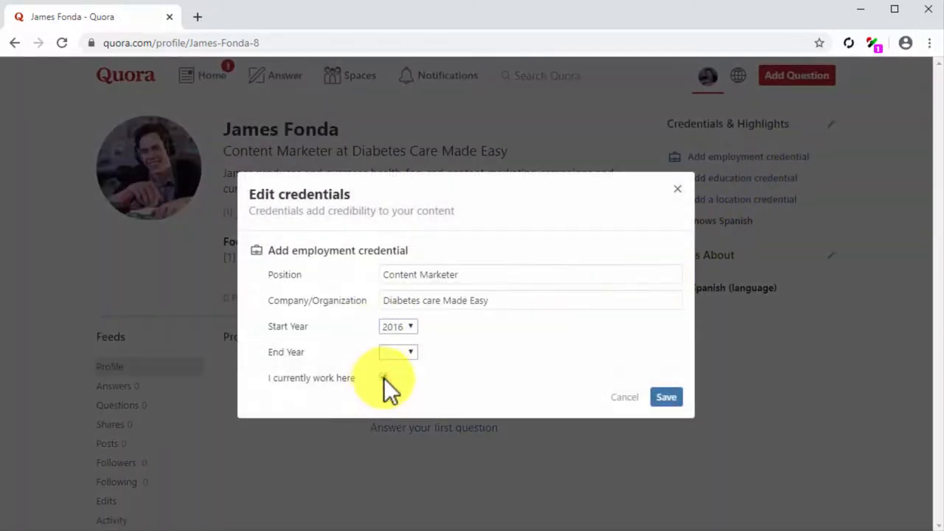
{"action": "left_click", "coordinate": [383, 378]}
{"action": "left_click", "coordinate": [666, 397]}
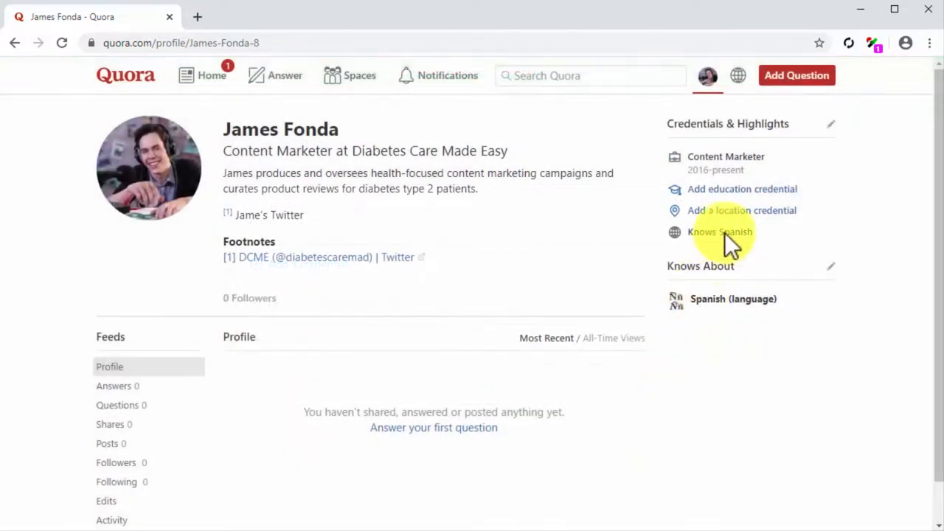
Add the Visual Marketing education credential and the Doral, FL location credential
{"action": "left_click", "coordinate": [741, 189]}
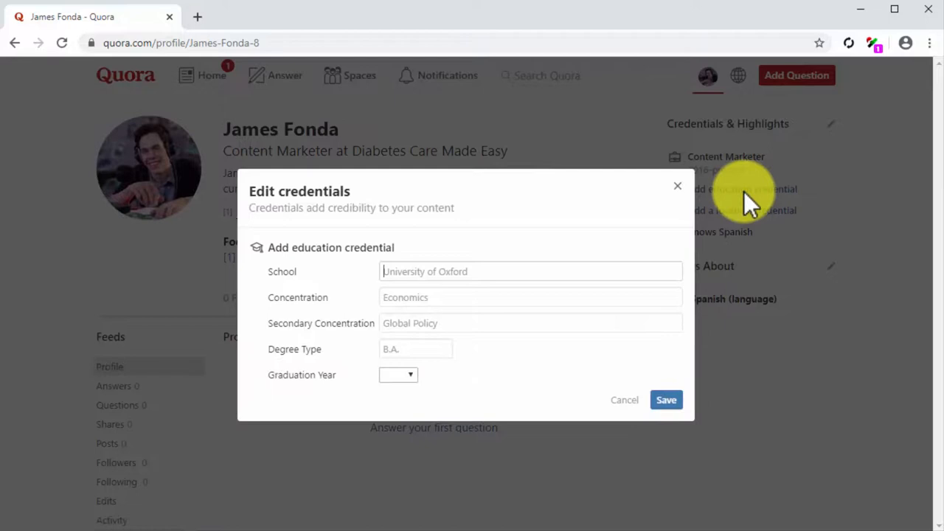
{"action": "type", "text": "CIDIG Marketing Institute"}
{"action": "left_click", "coordinate": [666, 400]}
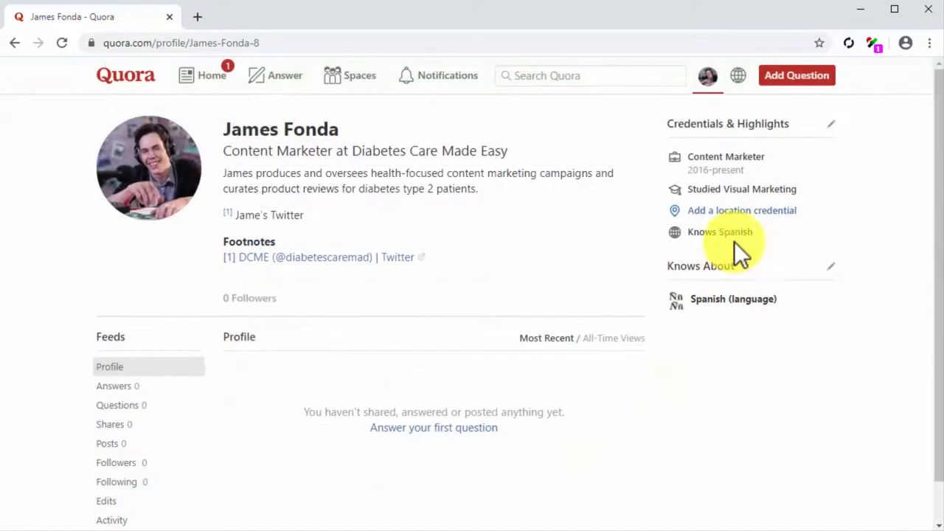
{"action": "left_click", "coordinate": [742, 211]}
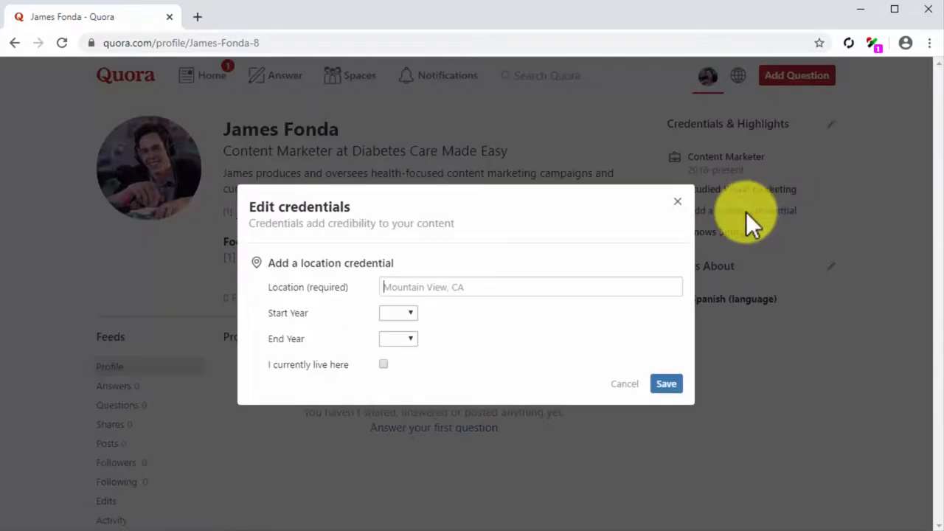
{"action": "left_click", "coordinate": [531, 287]}
{"action": "type", "text": "Doral, FL"}
{"action": "left_click", "coordinate": [666, 383]}
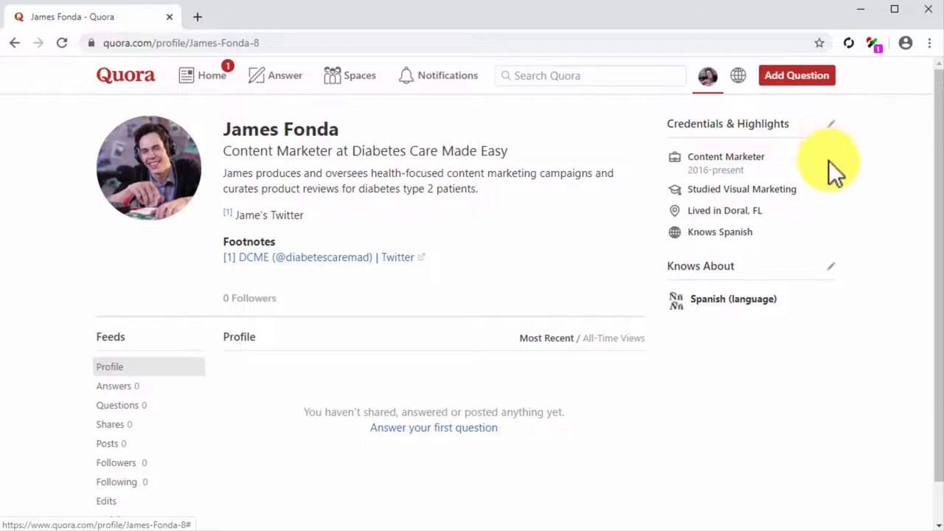
Add Healthy Living, Healthy Eating, Fitness and Diabetes as known topics, then go to questions to answer
{"action": "left_click", "coordinate": [829, 266]}
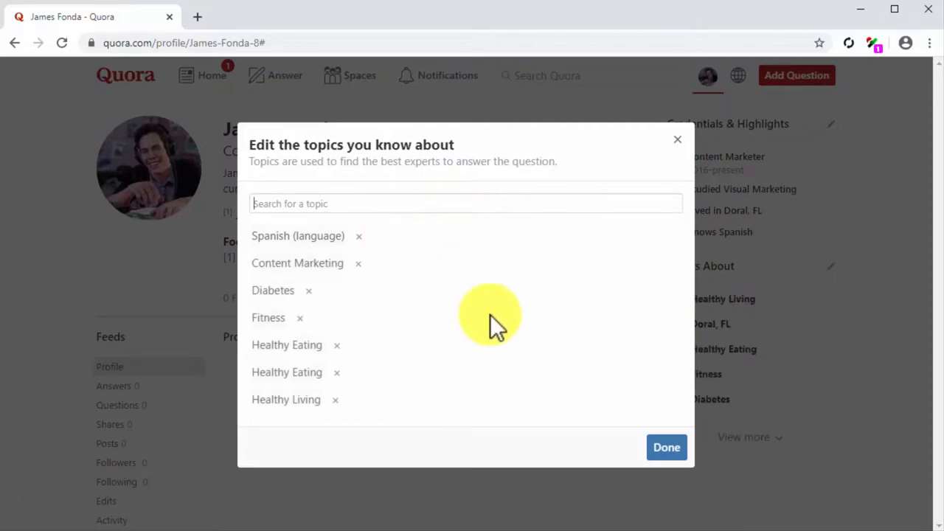
{"action": "left_click", "coordinate": [664, 448]}
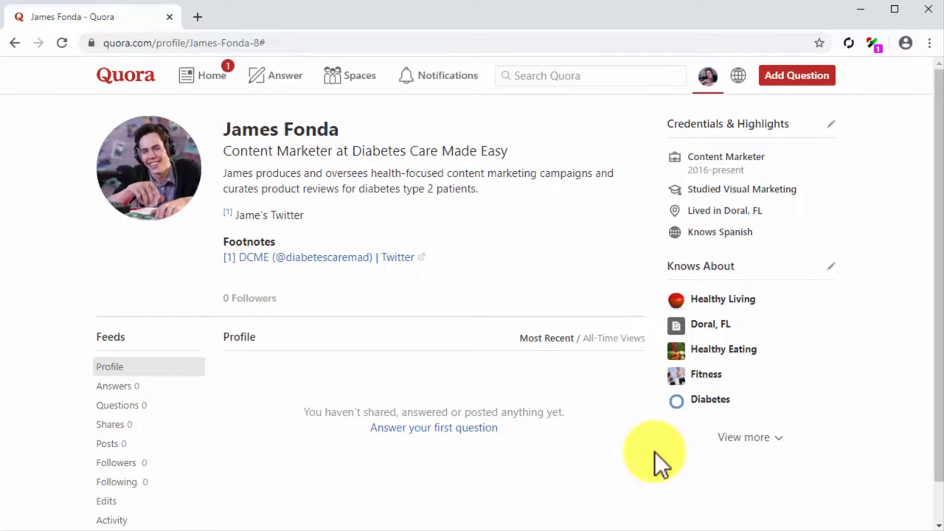
{"action": "left_click", "coordinate": [475, 428]}
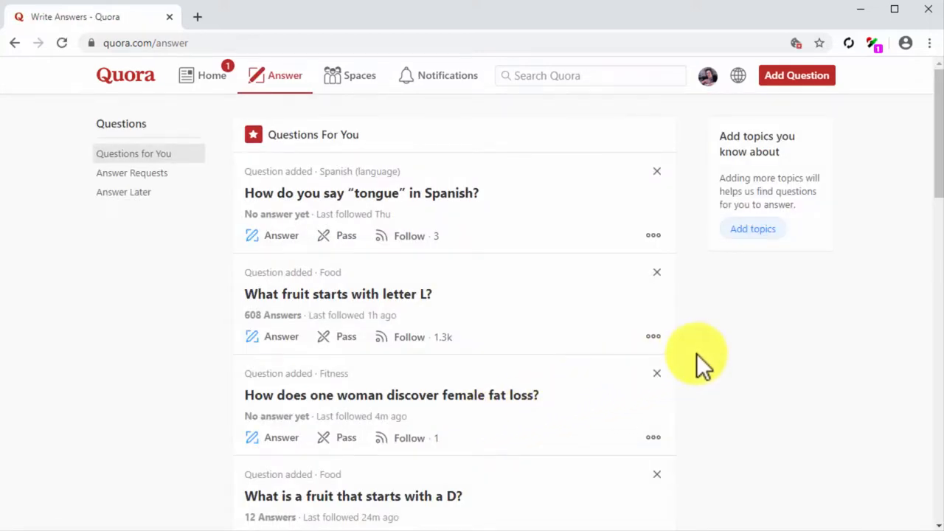
{"action": "left_click", "coordinate": [285, 76]}
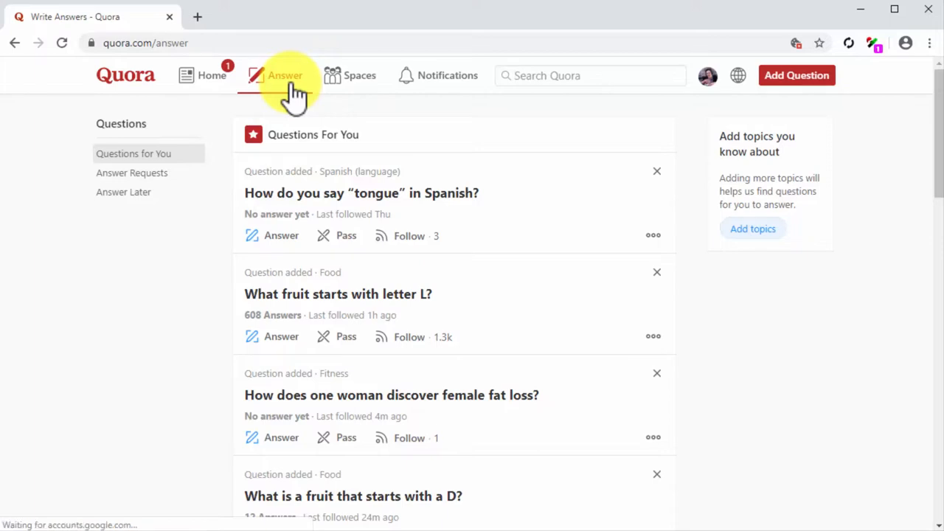